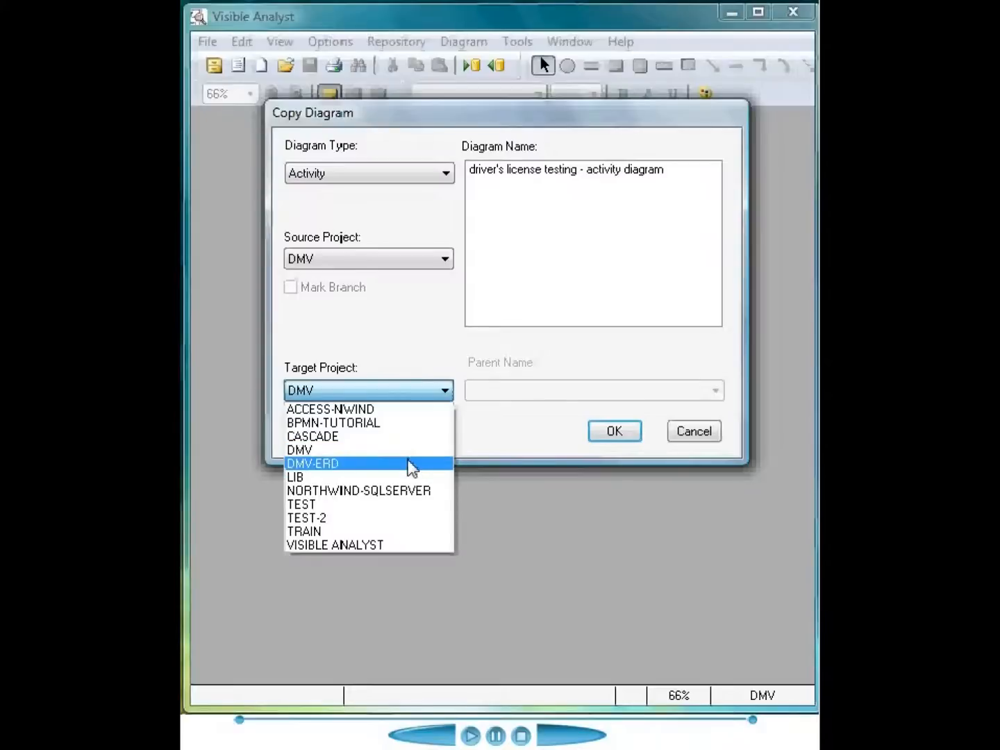
# Step: Cancel the pending diagram copy to DMV-ERD and open the unstructured diagram "Enterprise Copy examples"
pyautogui.click(409, 464)
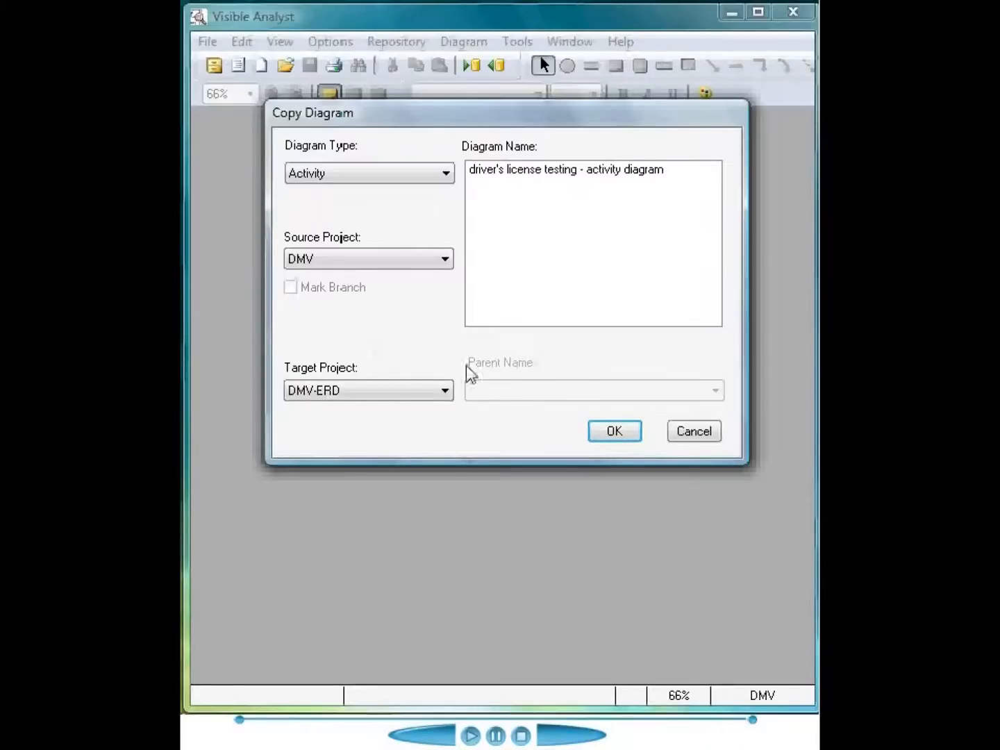
pyautogui.click(687, 428)
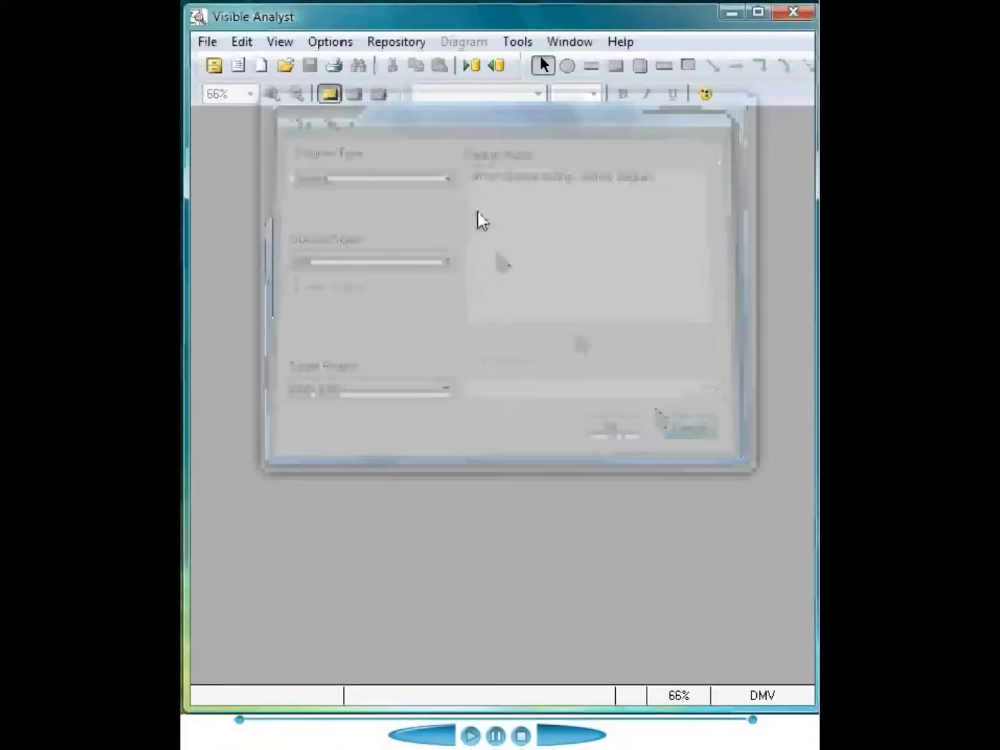
pyautogui.click(281, 66)
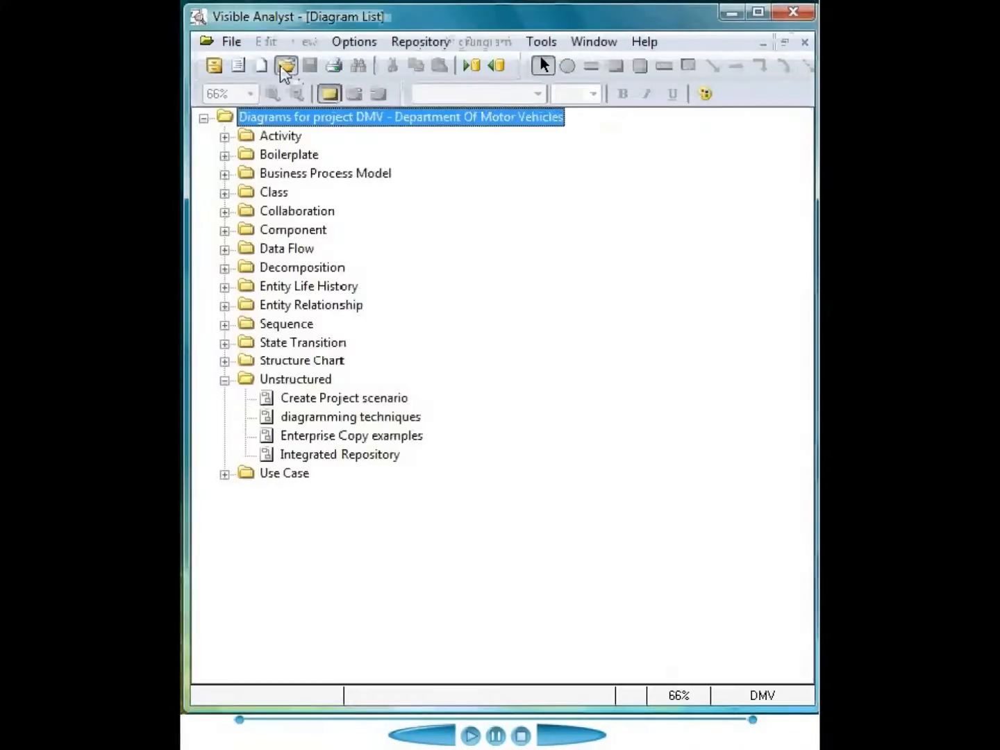
pyautogui.doubleClick(313, 436)
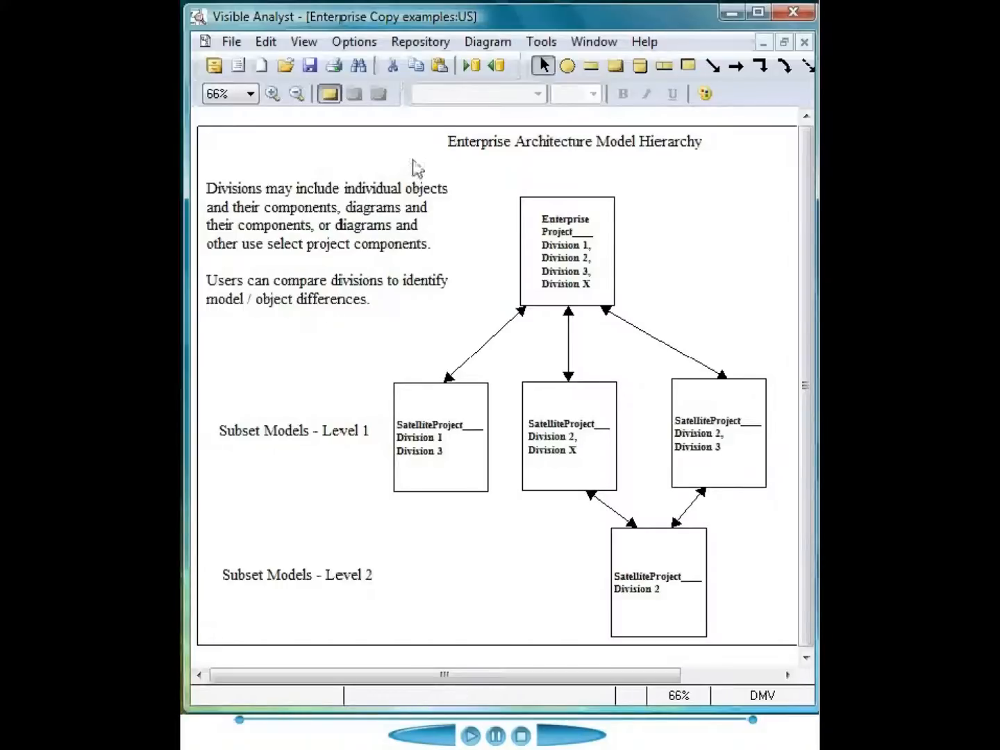
# Step: Open the repository divisions and limit the available objects to the specific type Decomposition, reviewing its object type choices
pyautogui.click(421, 43)
pyautogui.click(428, 91)
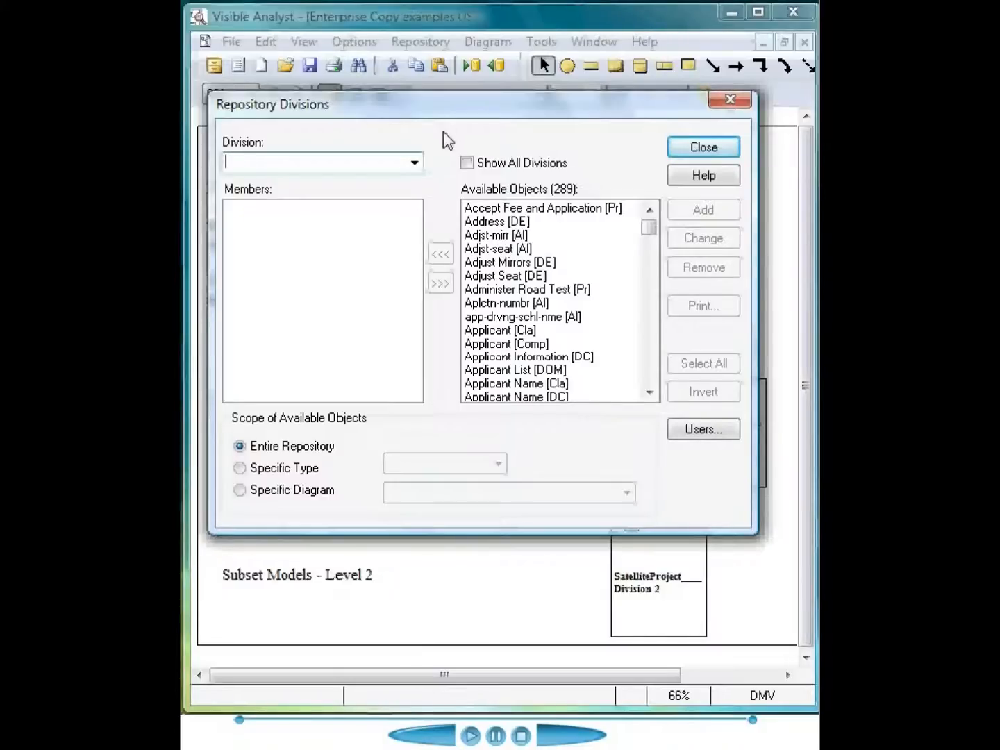
pyautogui.click(307, 470)
pyautogui.click(409, 463)
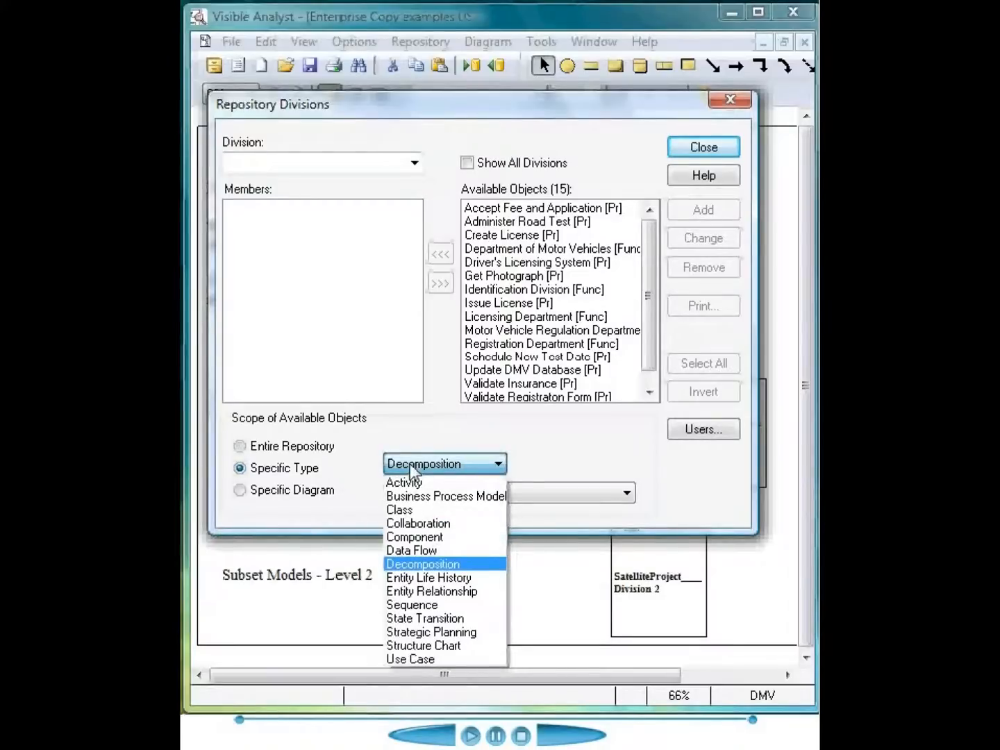
pyautogui.click(410, 464)
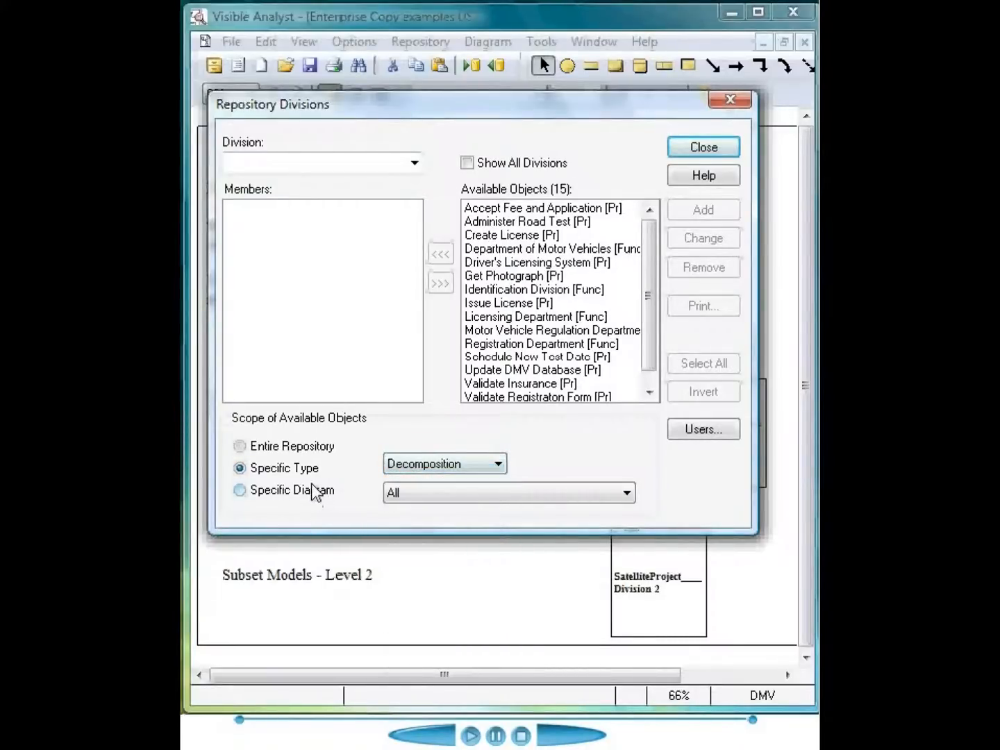
pyautogui.click(393, 493)
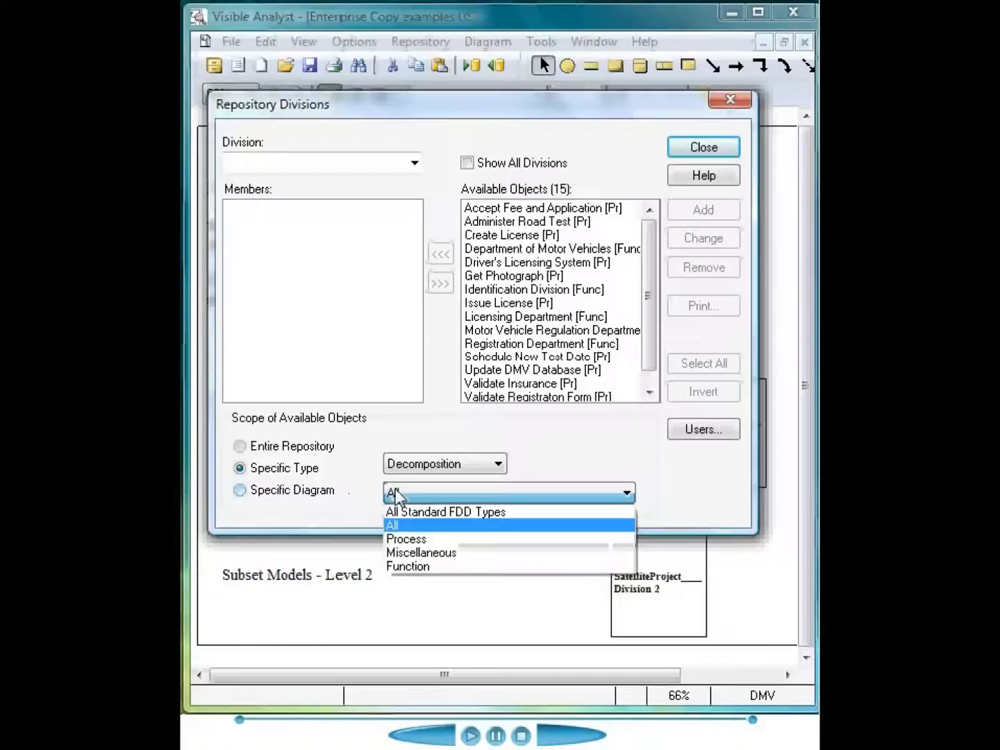
pyautogui.click(281, 454)
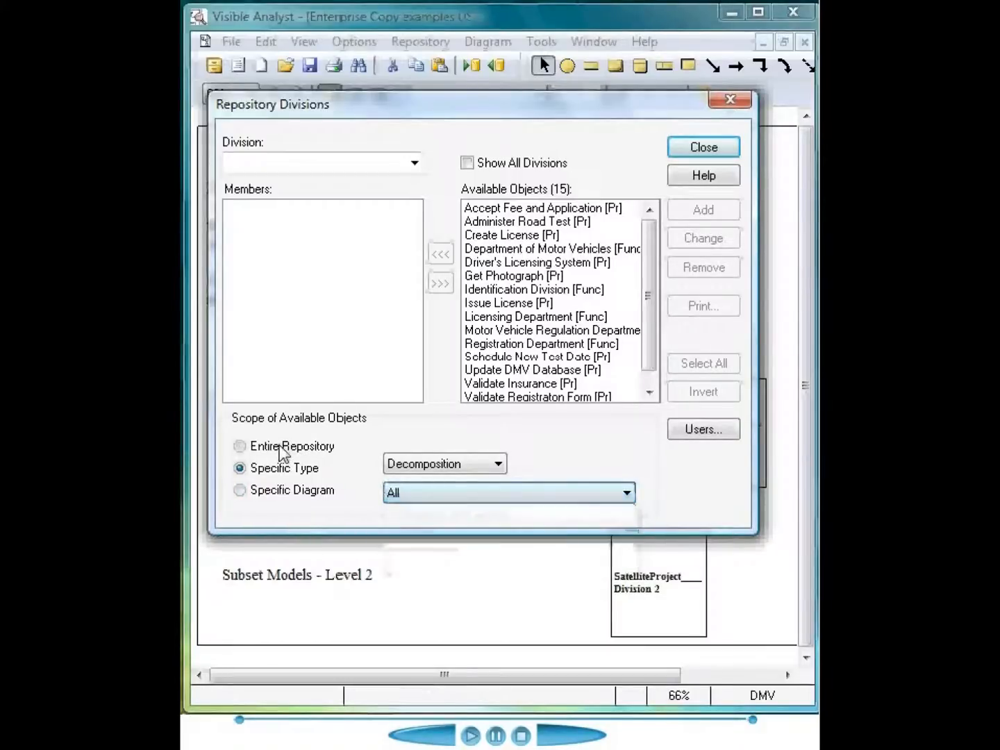
# Step: Review the members of the Driving Schools division and its assigned user's rights, closing the division settings when done
pyautogui.click(421, 168)
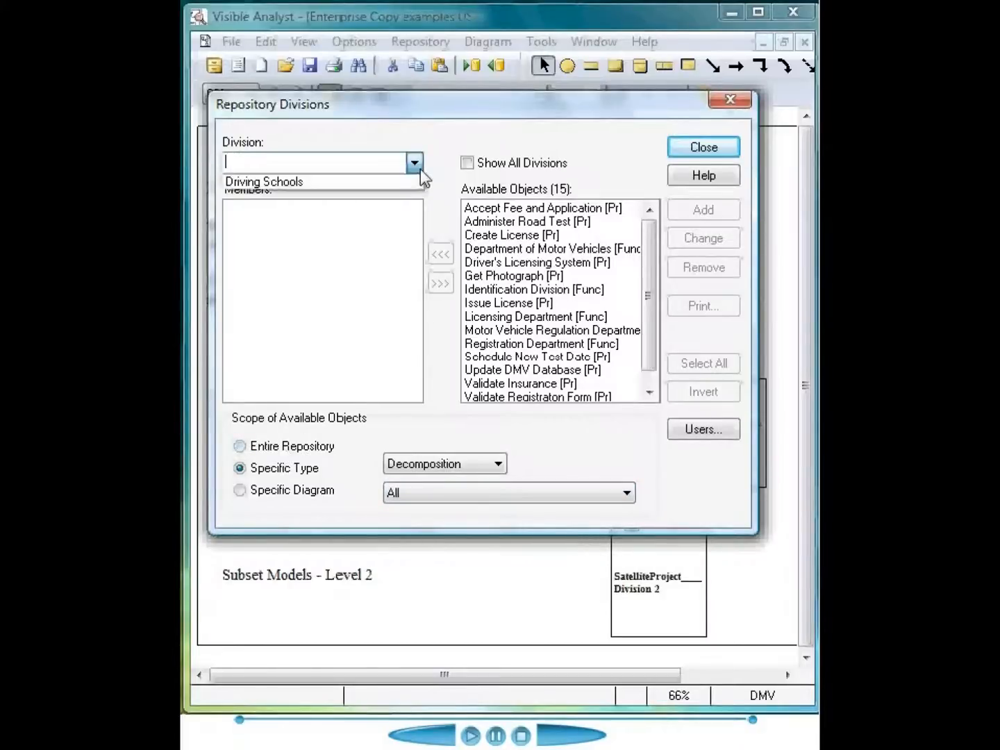
pyautogui.click(396, 186)
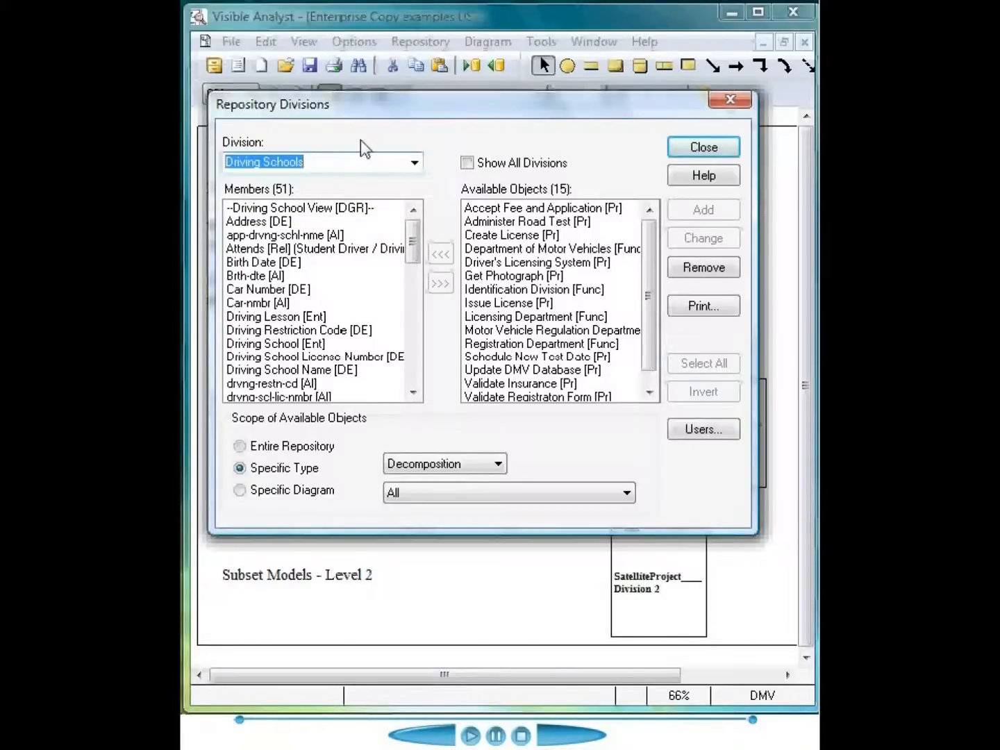
pyautogui.click(690, 430)
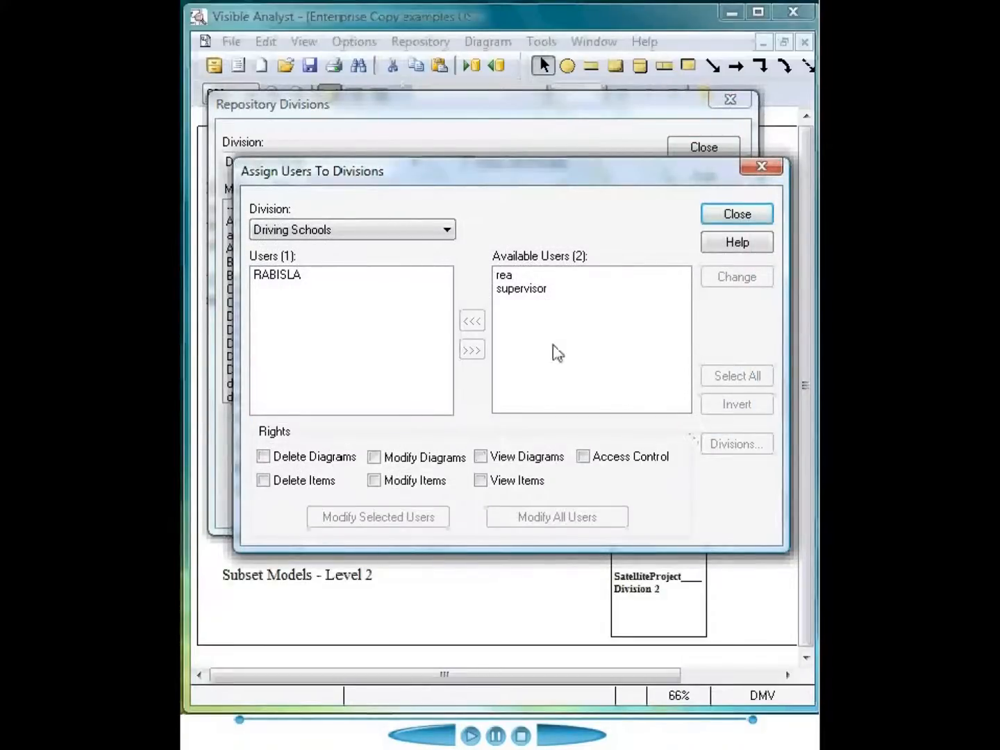
pyautogui.click(288, 278)
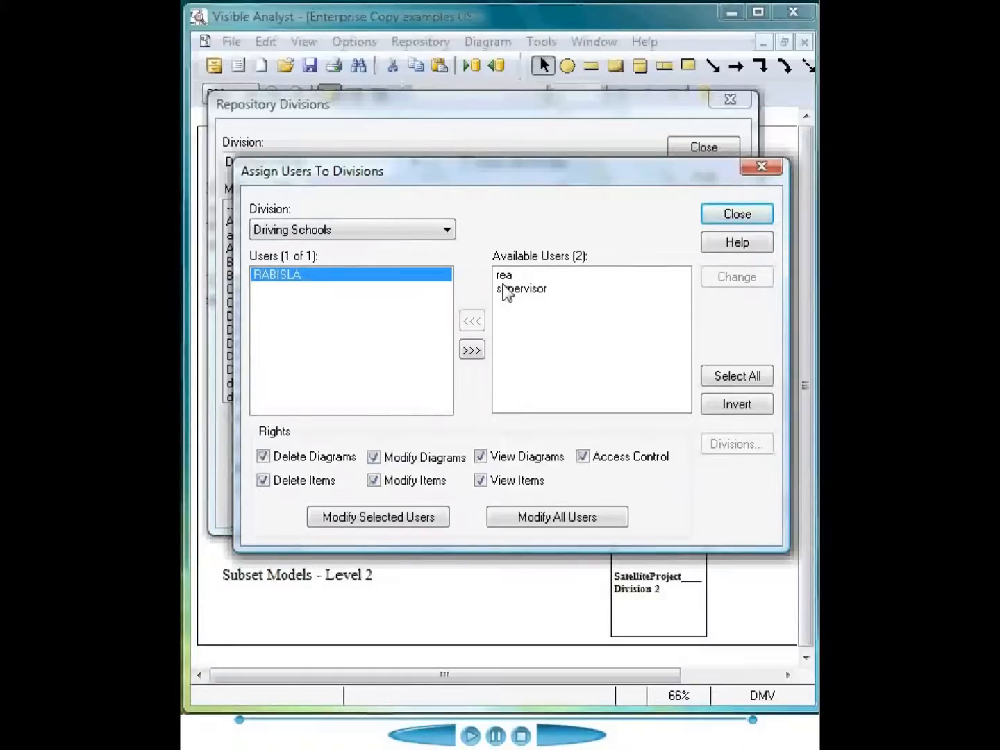
pyautogui.click(740, 215)
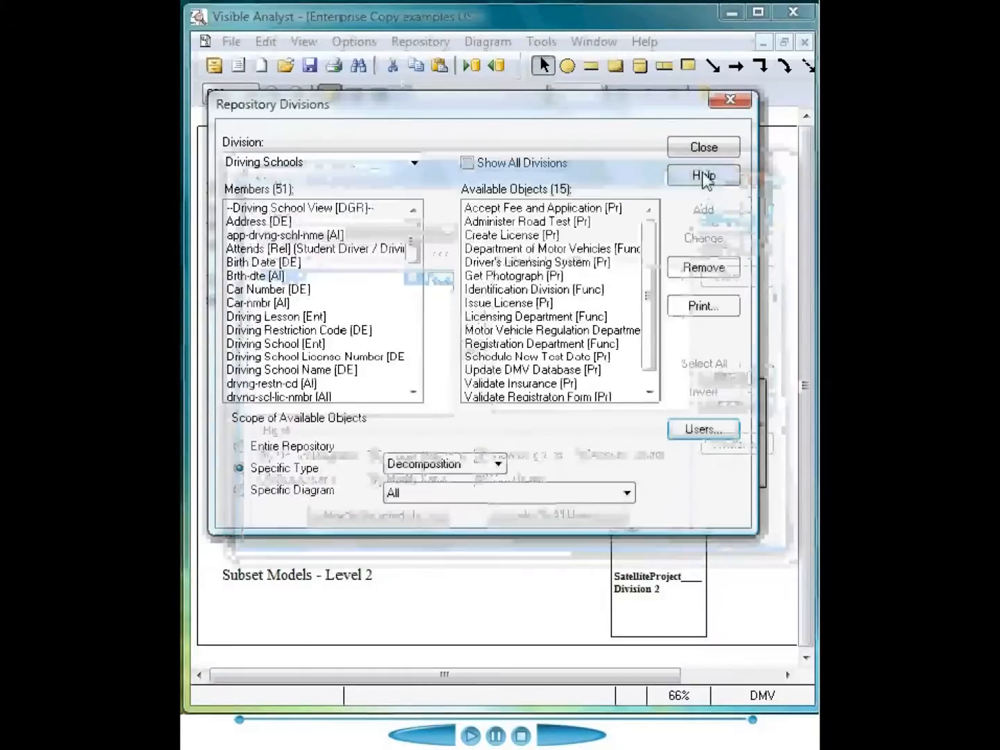
pyautogui.click(704, 148)
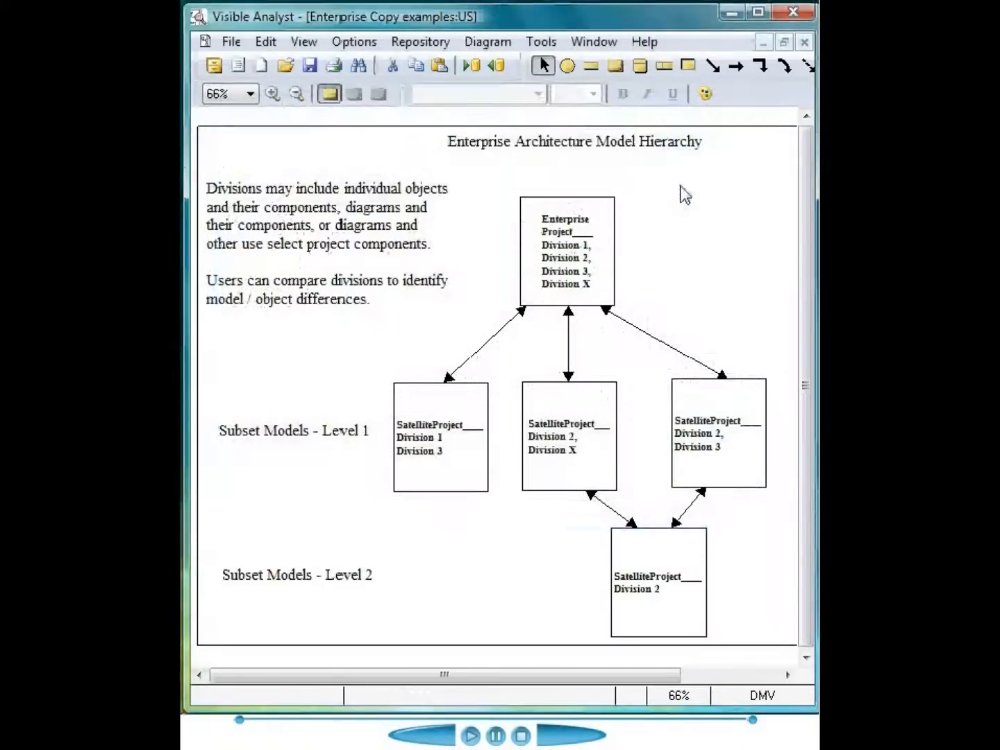
# Step: Run an Enterprise Copy of the Driving Schools division from DMV to the satellite project DMV-ERD, accepting Source for all conflicting objects
pyautogui.click(541, 46)
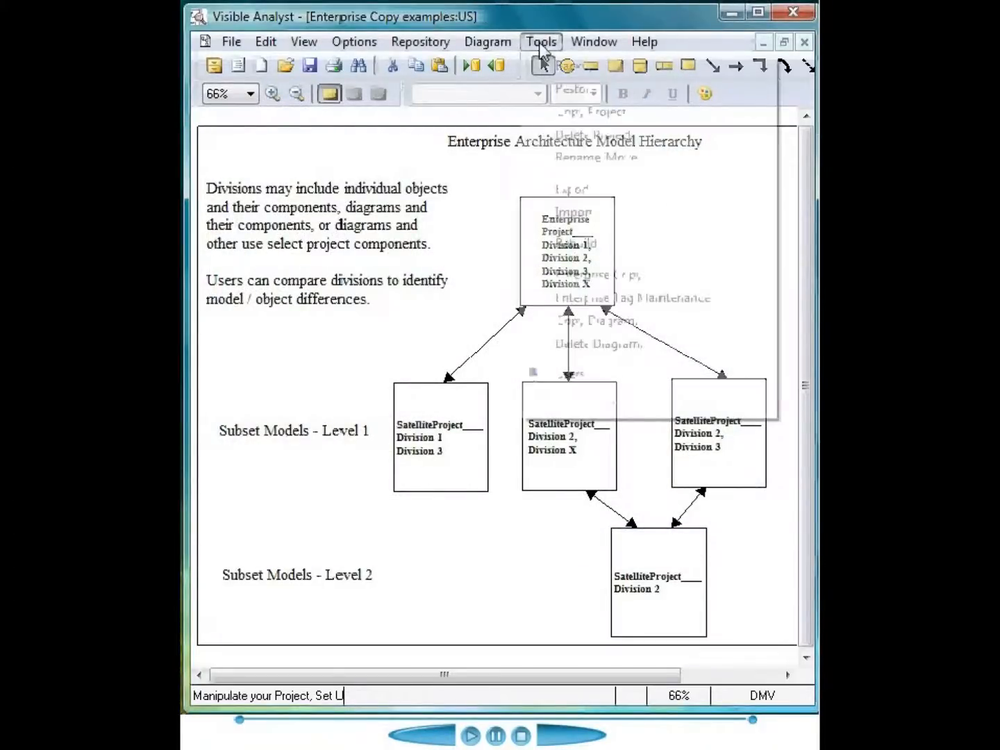
pyautogui.click(555, 278)
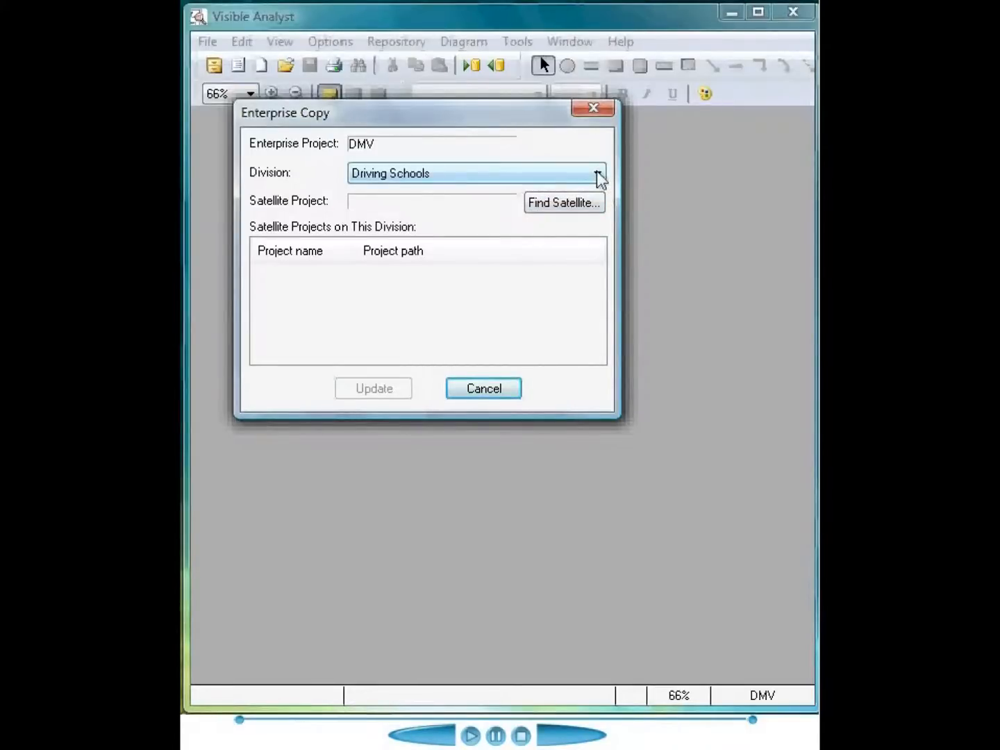
pyautogui.click(566, 204)
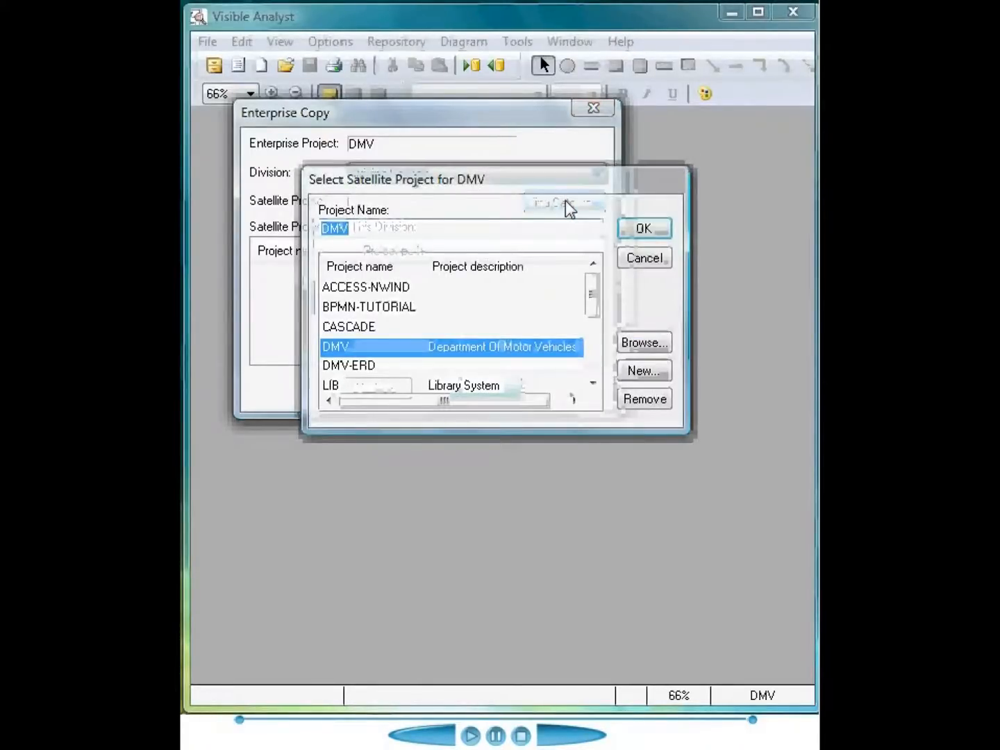
pyautogui.click(489, 368)
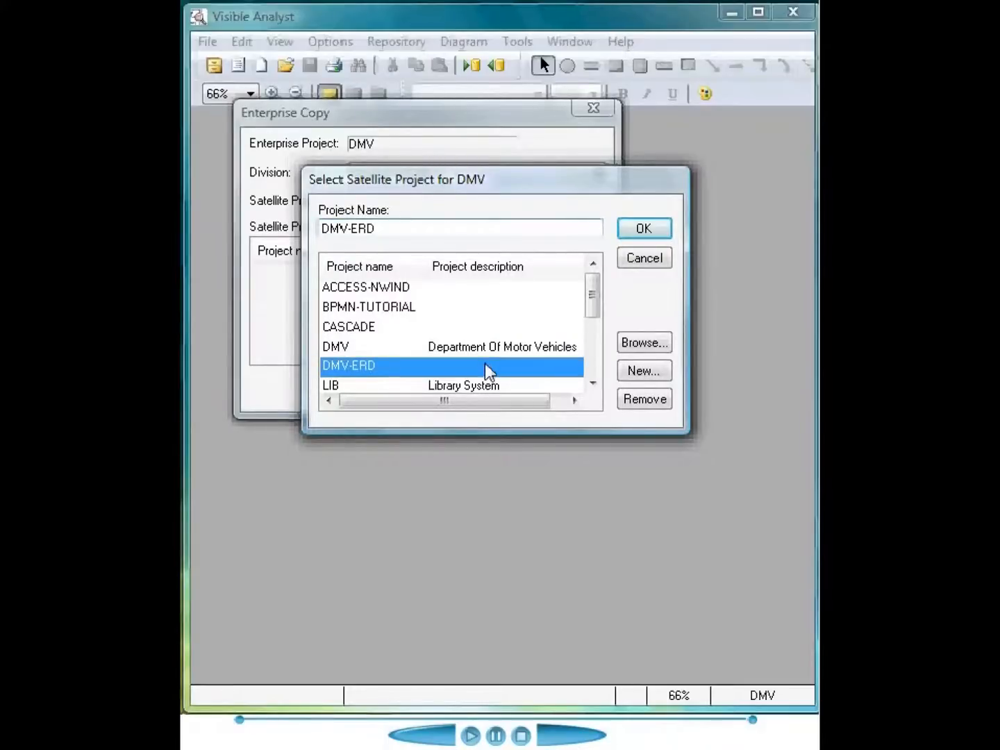
pyautogui.click(653, 233)
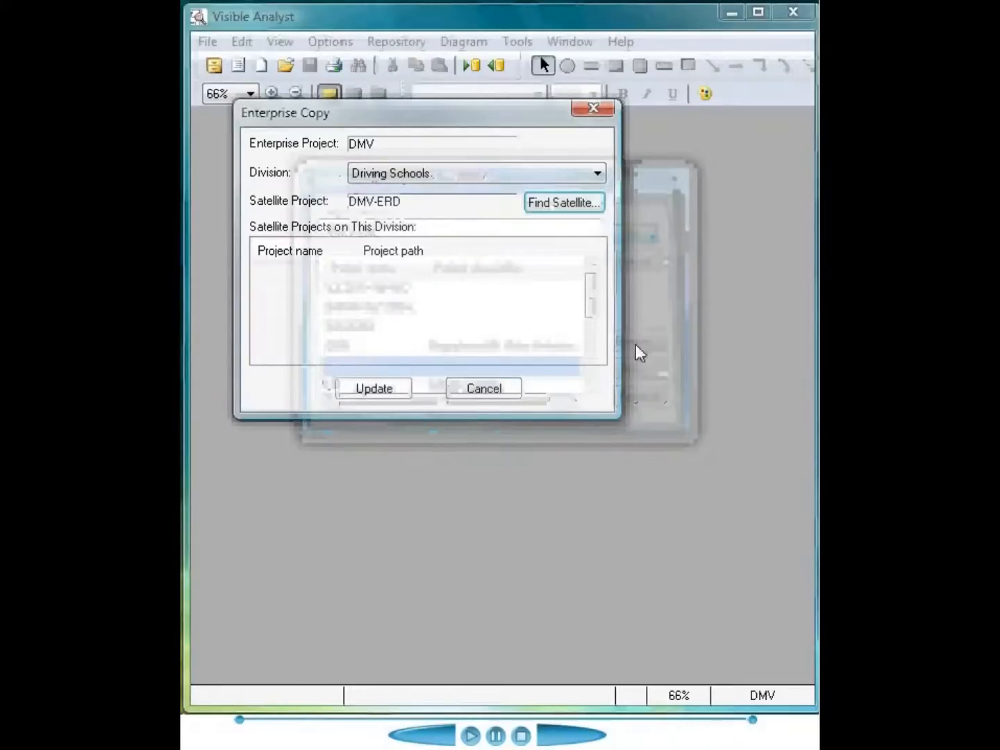
pyautogui.click(379, 392)
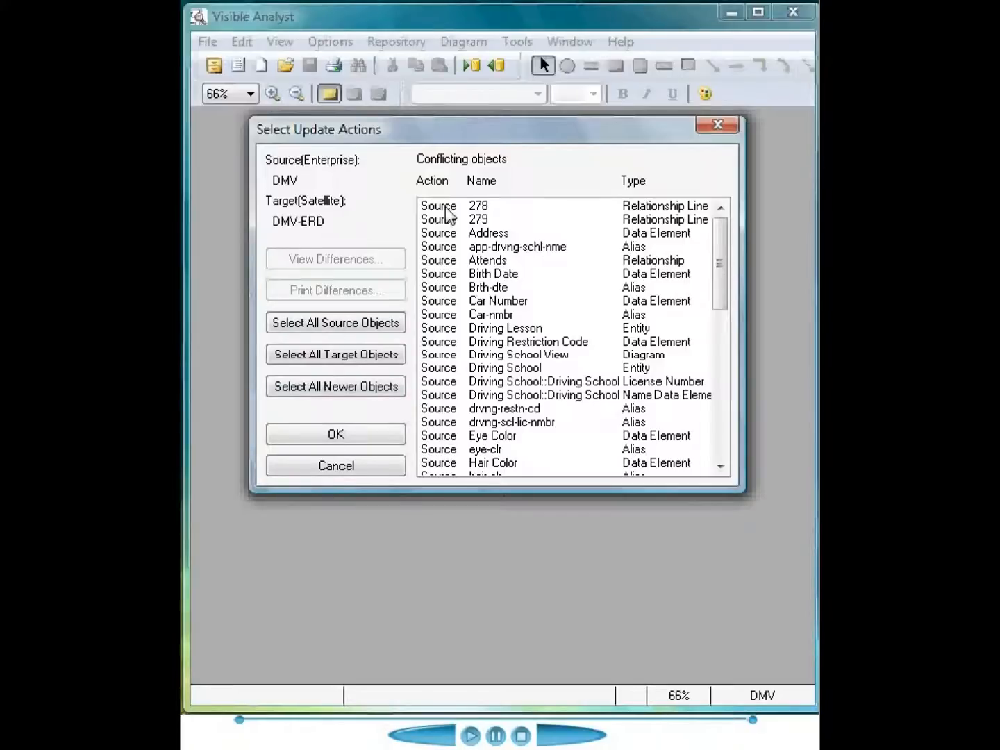
pyautogui.click(309, 439)
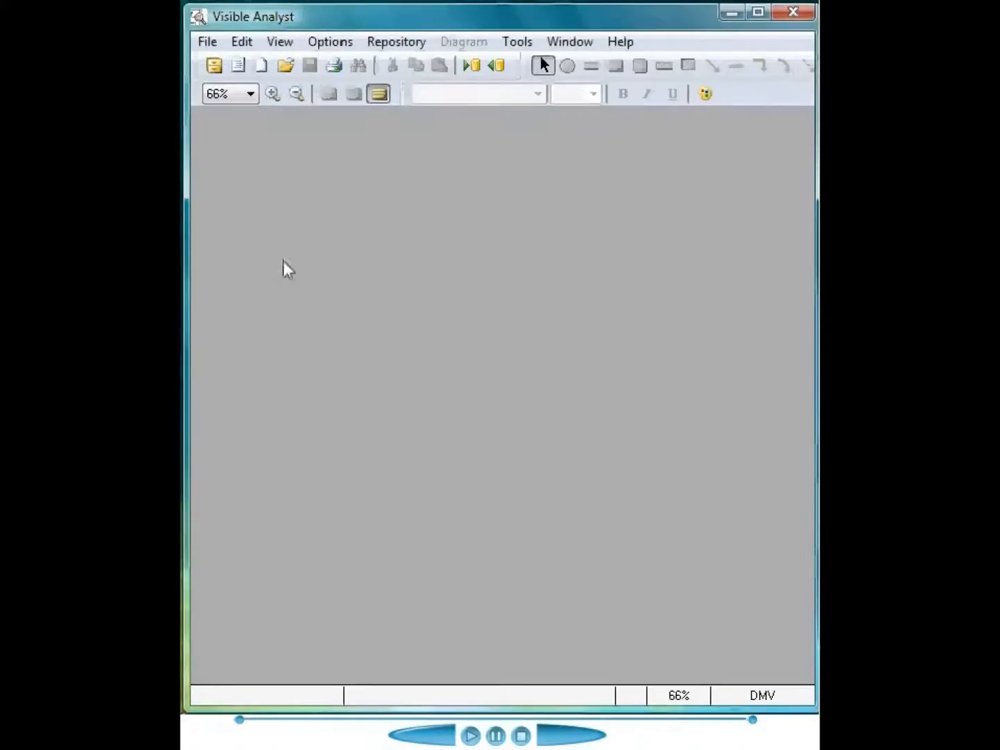
# Step: Switch to the DMV-ERD project and open its entity relationship diagram "Driving School View"
pyautogui.click(212, 68)
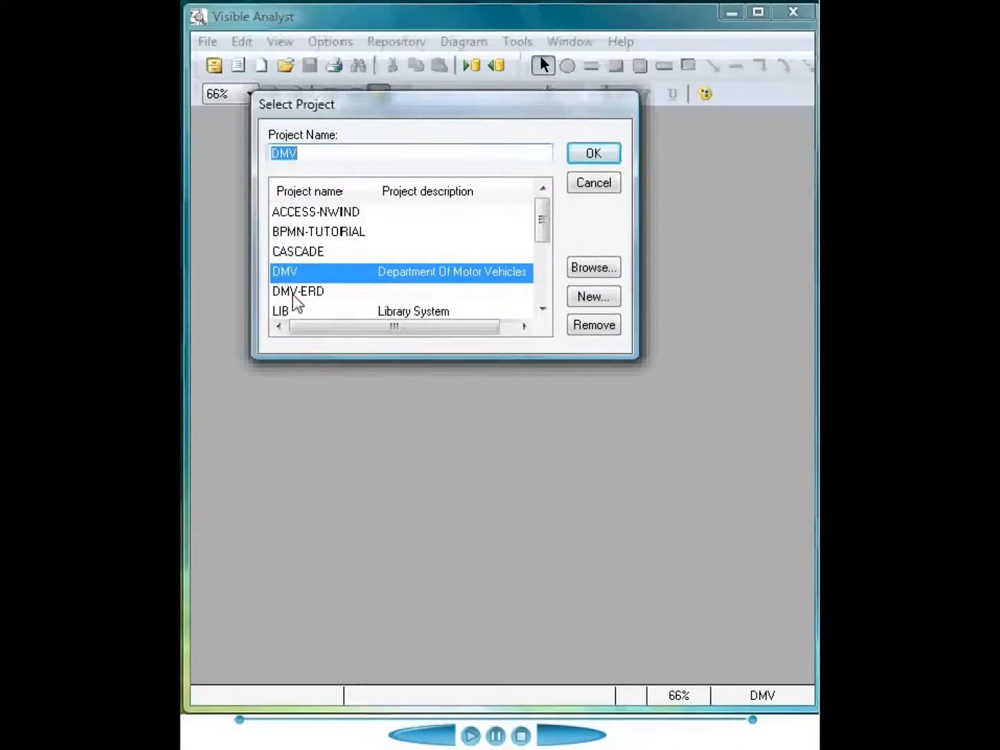
pyautogui.doubleClick(292, 293)
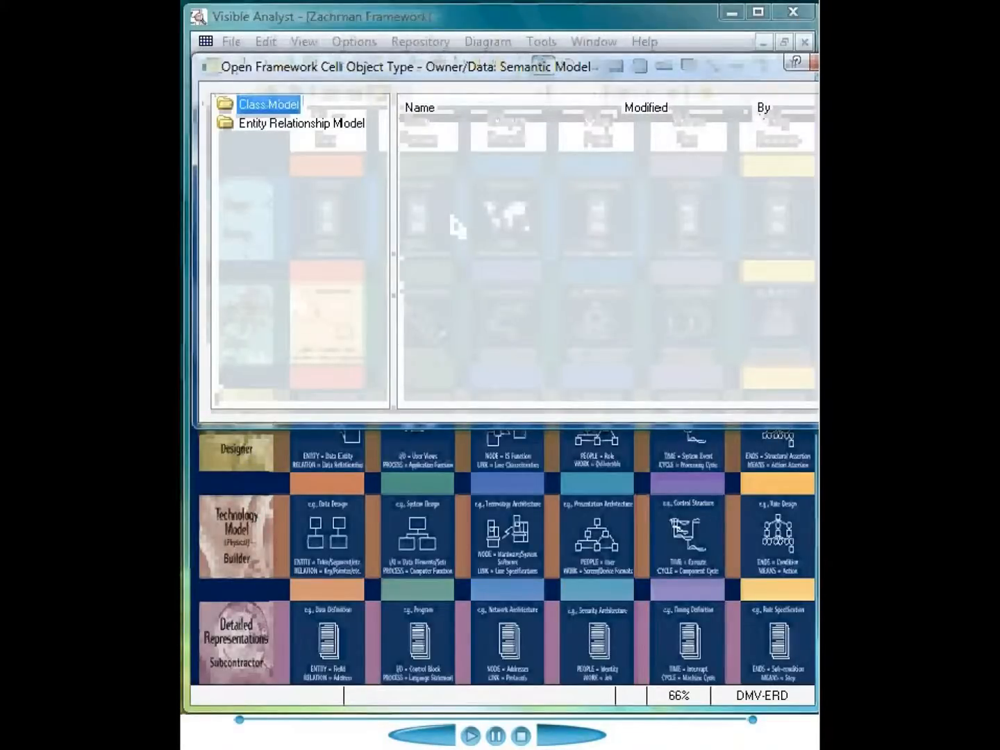
pyautogui.click(814, 63)
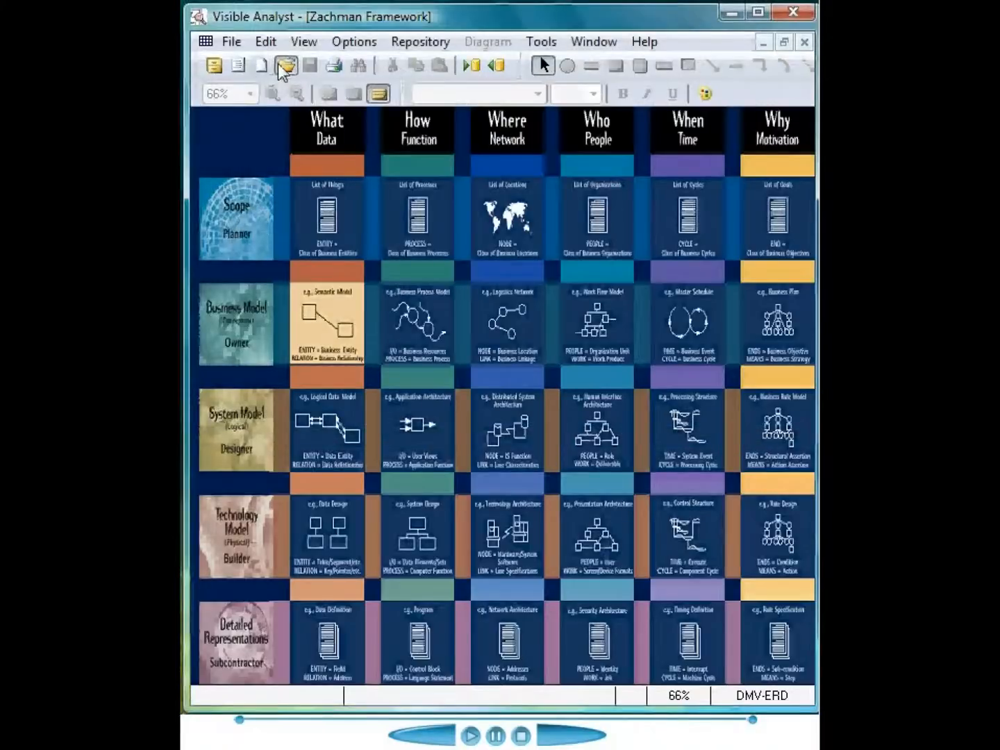
pyautogui.click(284, 66)
pyautogui.click(290, 307)
pyautogui.doubleClick(289, 307)
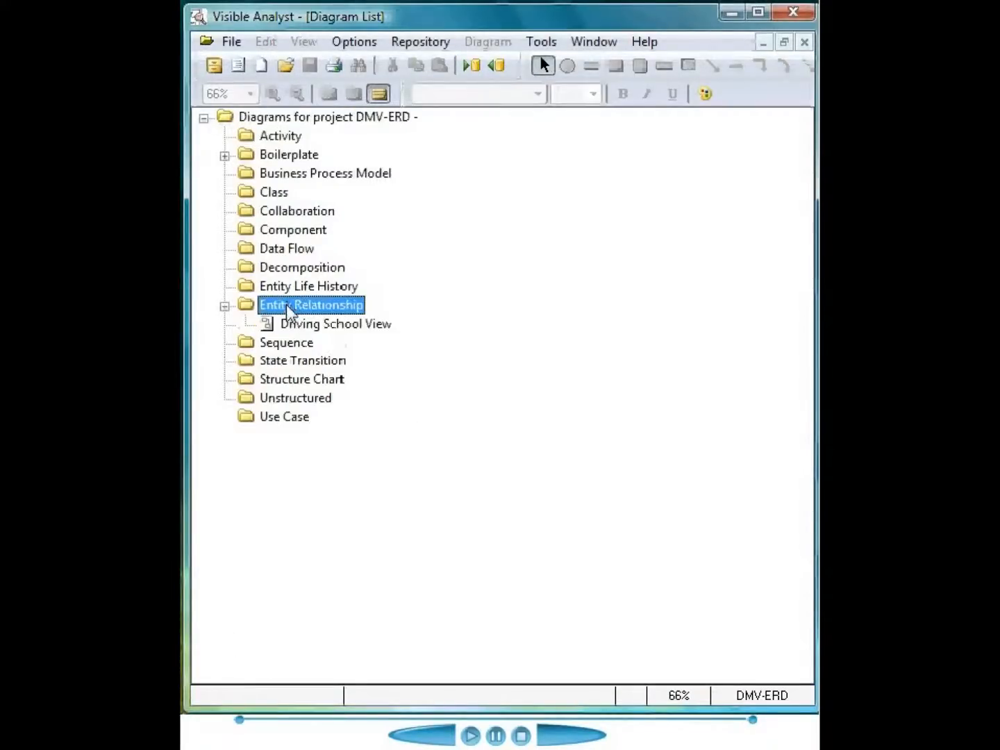
pyautogui.doubleClick(284, 324)
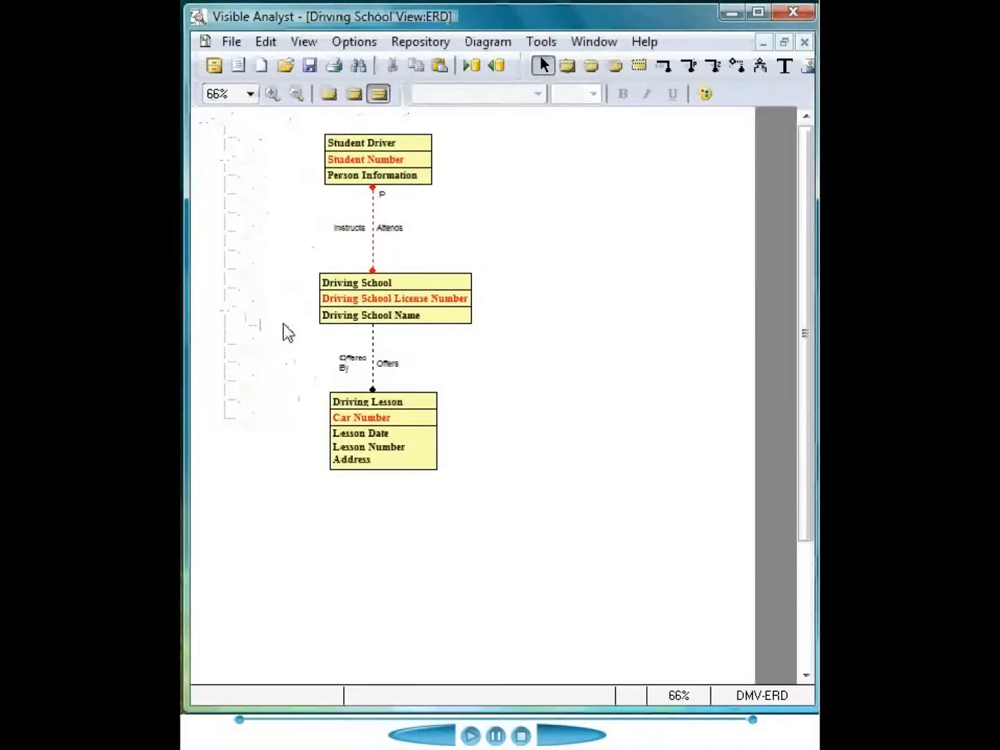
# Step: Open the definition of the Student Driver entity and inspect its enterprise links
pyautogui.click(368, 173)
pyautogui.doubleClick(367, 174)
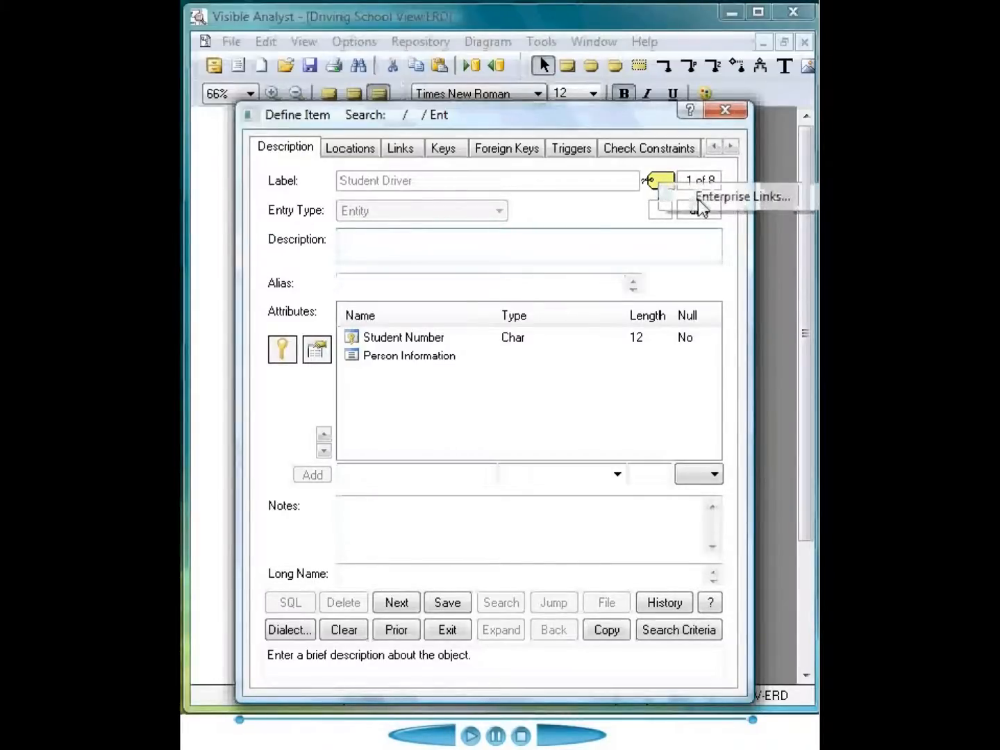
pyautogui.click(659, 182)
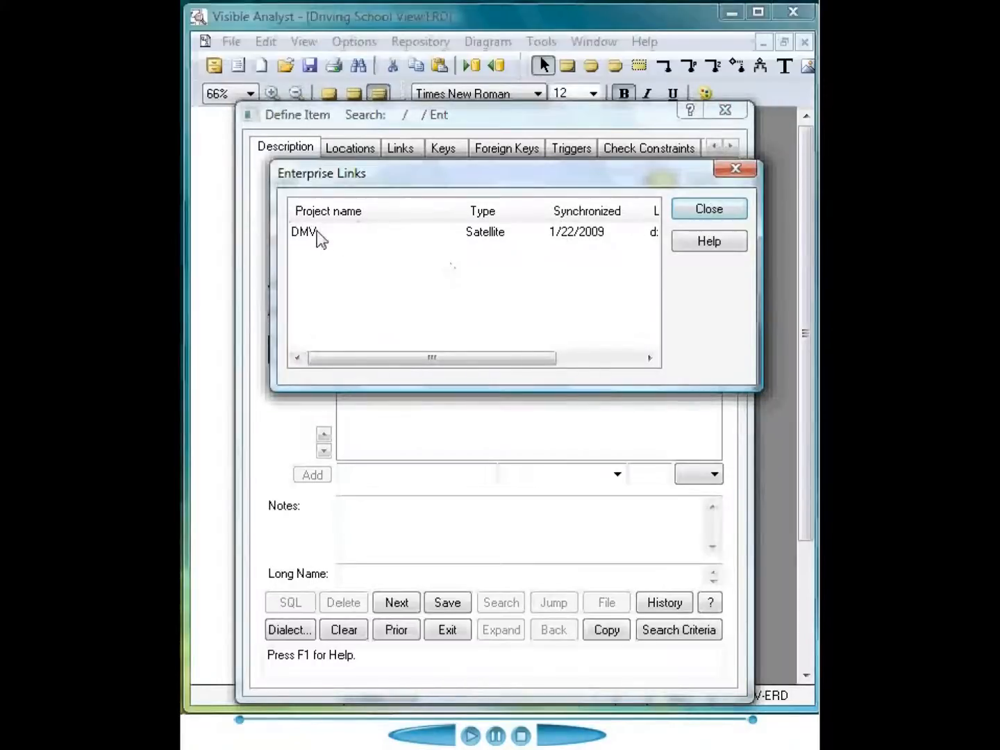
pyautogui.moveTo(408, 366); pyautogui.dragTo(385, 352)
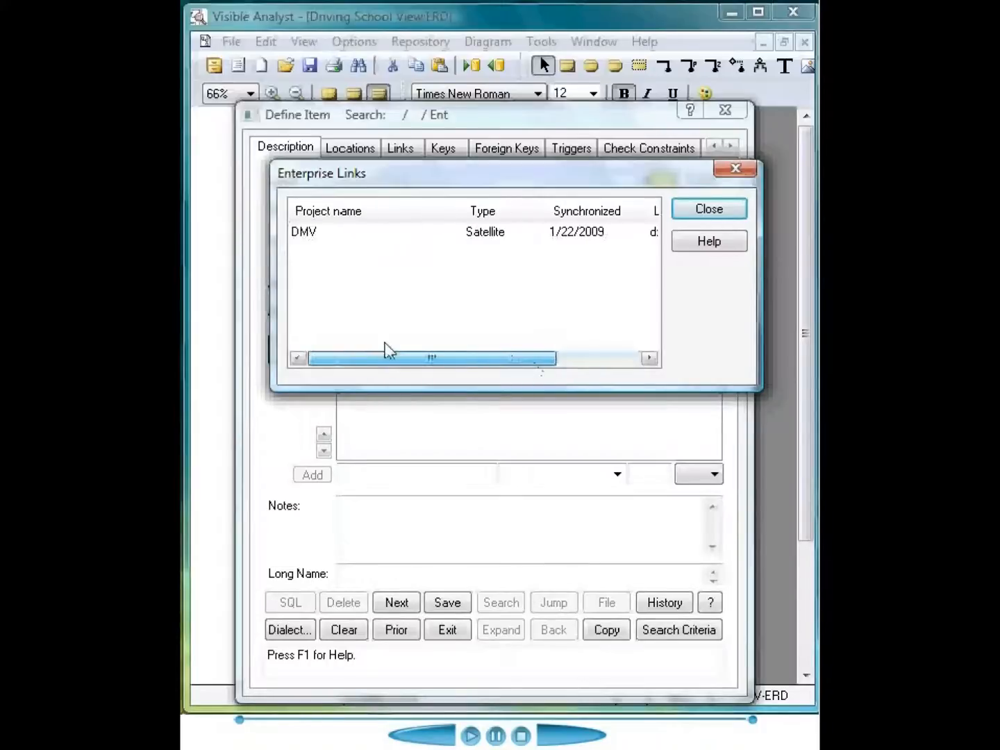
pyautogui.click(709, 222)
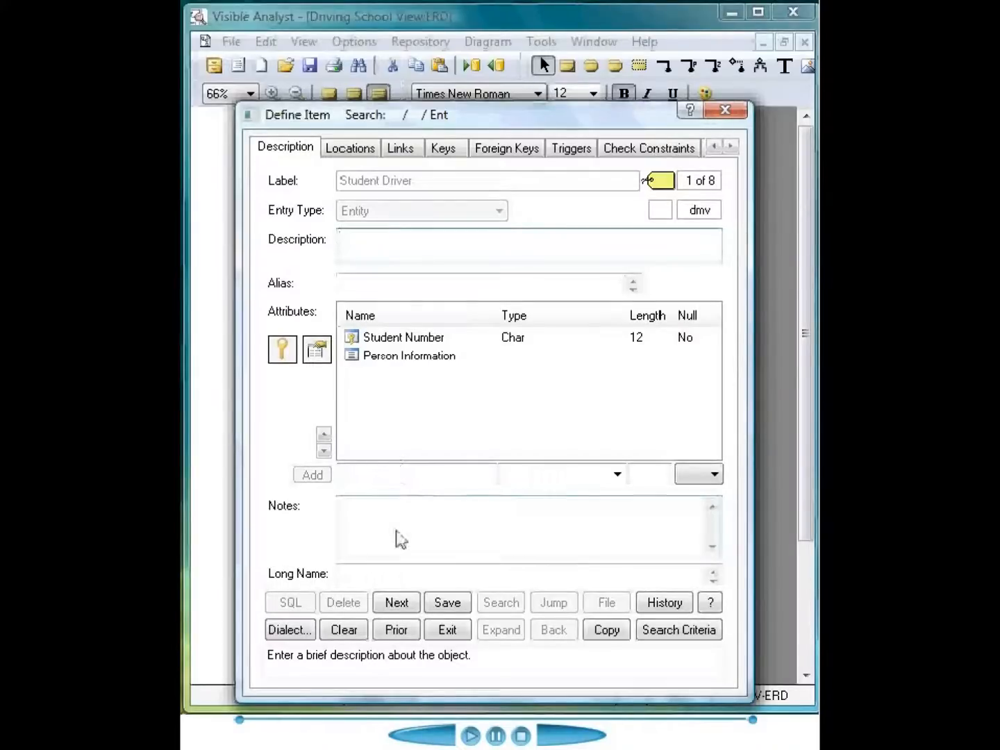
# Step: Add a "student birthdate" attribute of type Char with length 12 to the Student Driver entity
pyautogui.click(417, 475)
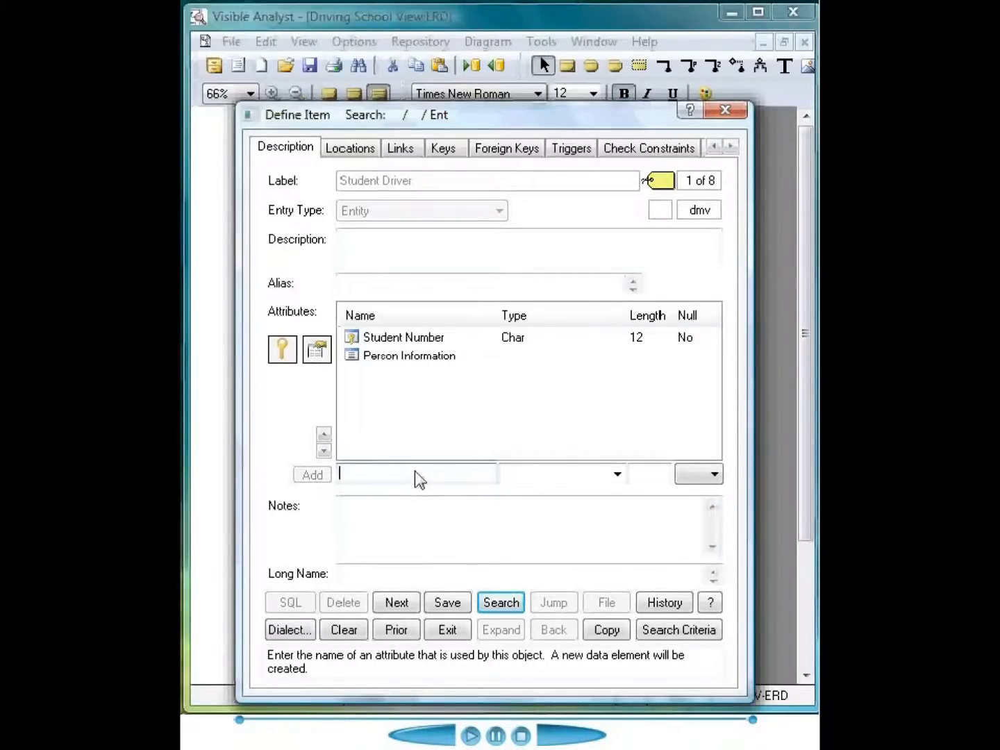
pyautogui.write('student b')
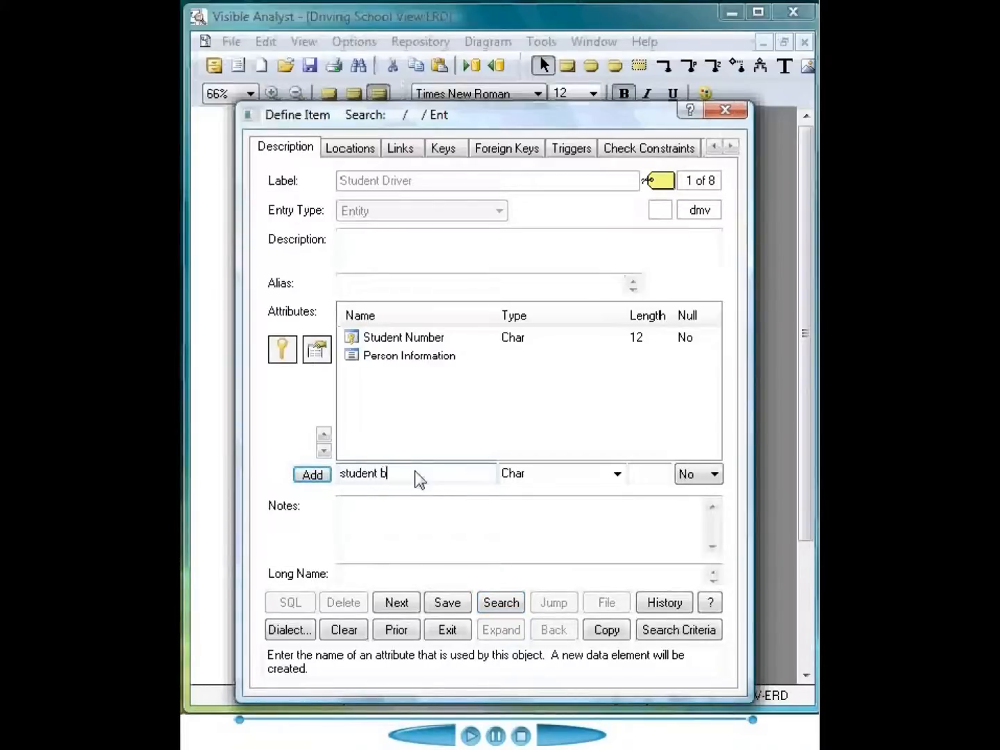
pyautogui.write('irthdate')
pyautogui.click(648, 478)
pyautogui.write('12')
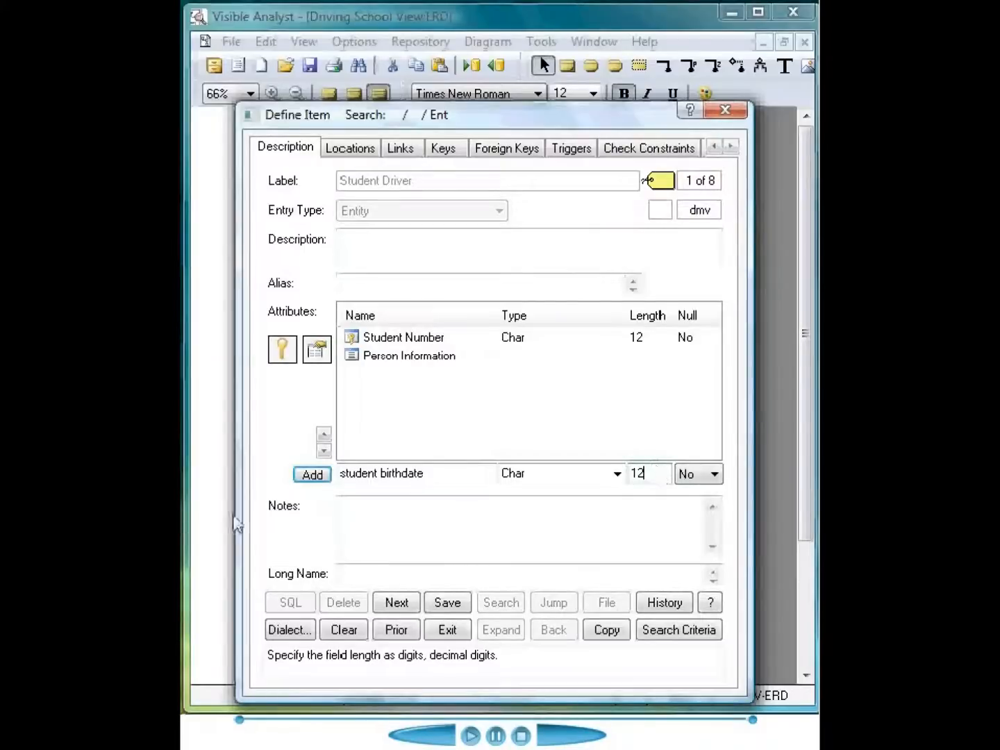
pyautogui.click(316, 479)
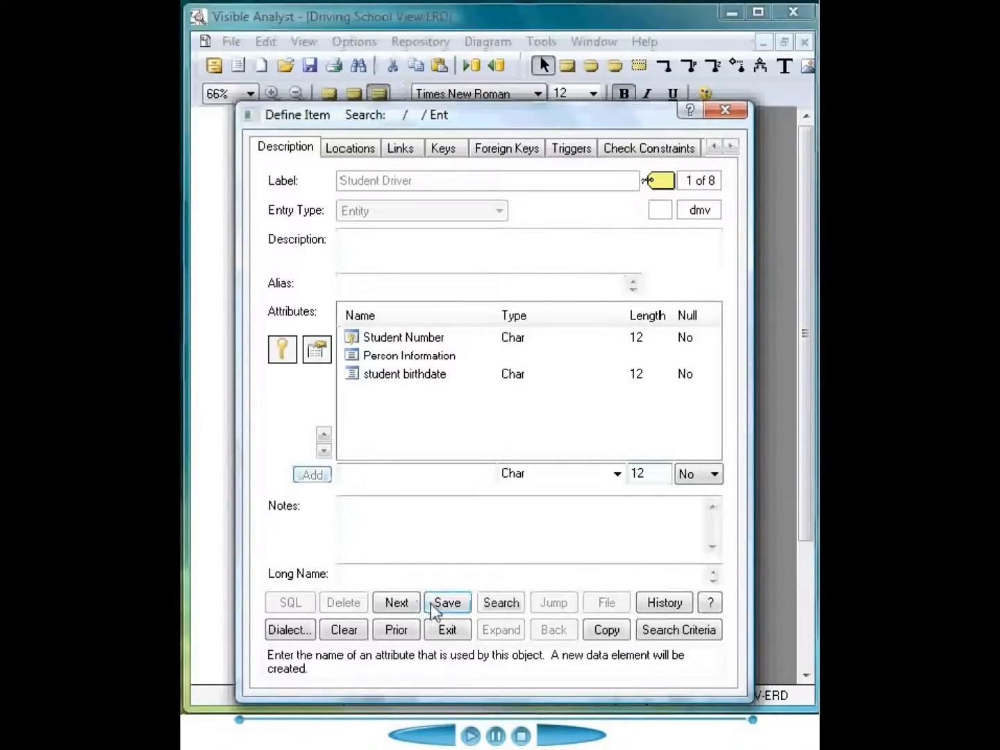
# Step: Save and close the Student Driver entity's definition, and switch back to the DMV enterprise project
pyautogui.click(430, 602)
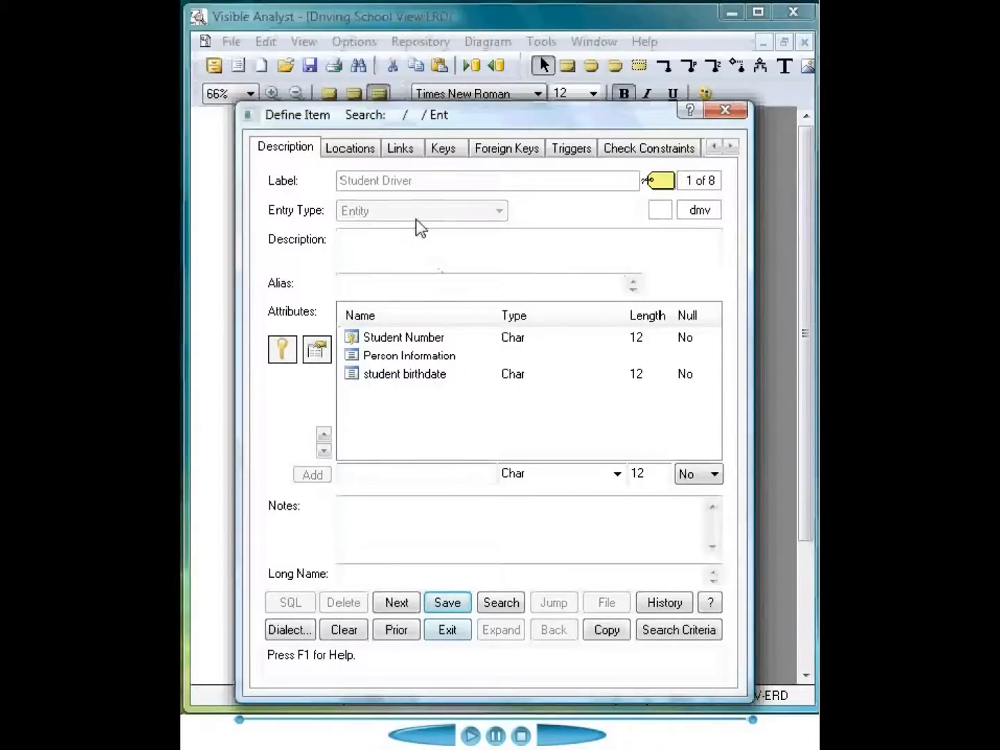
pyautogui.click(442, 632)
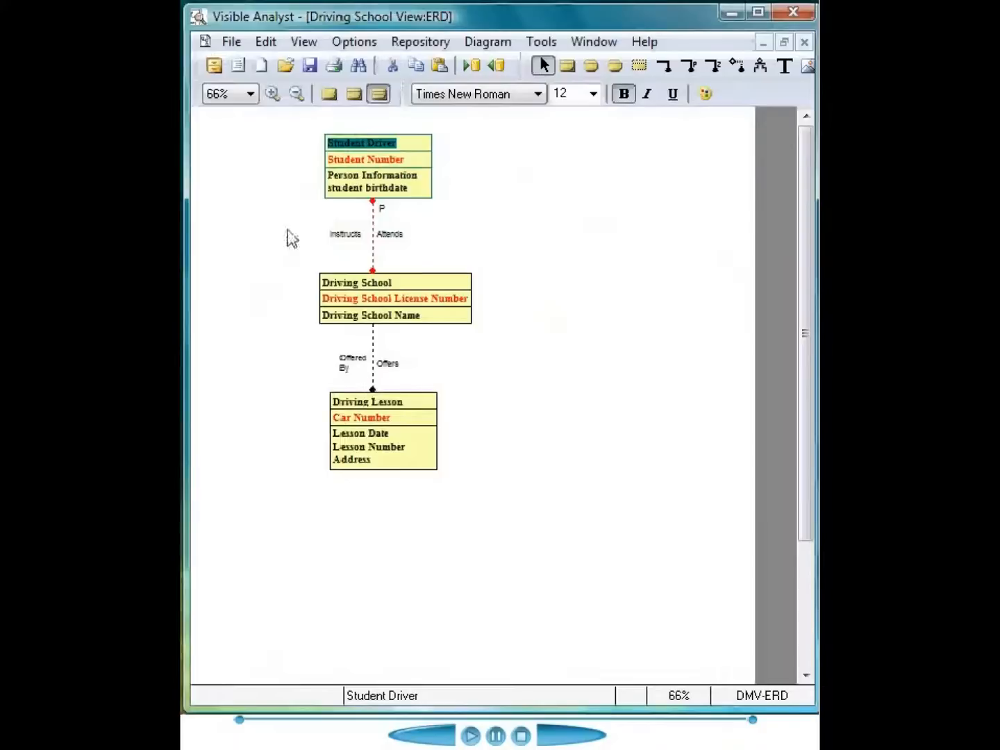
pyautogui.click(213, 66)
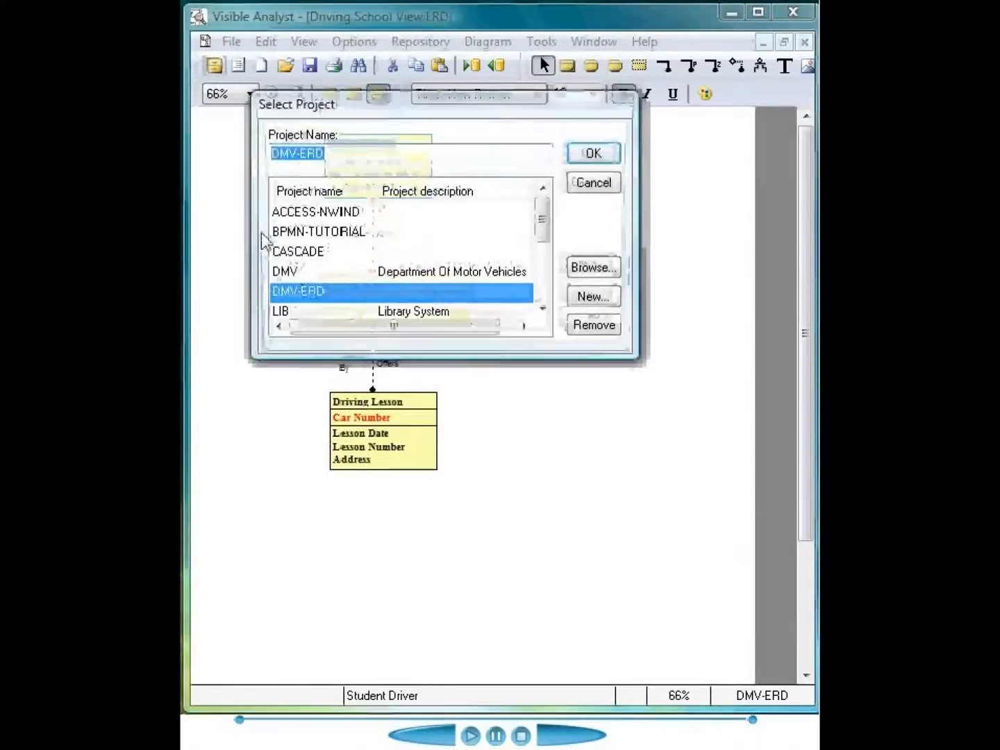
pyautogui.click(299, 271)
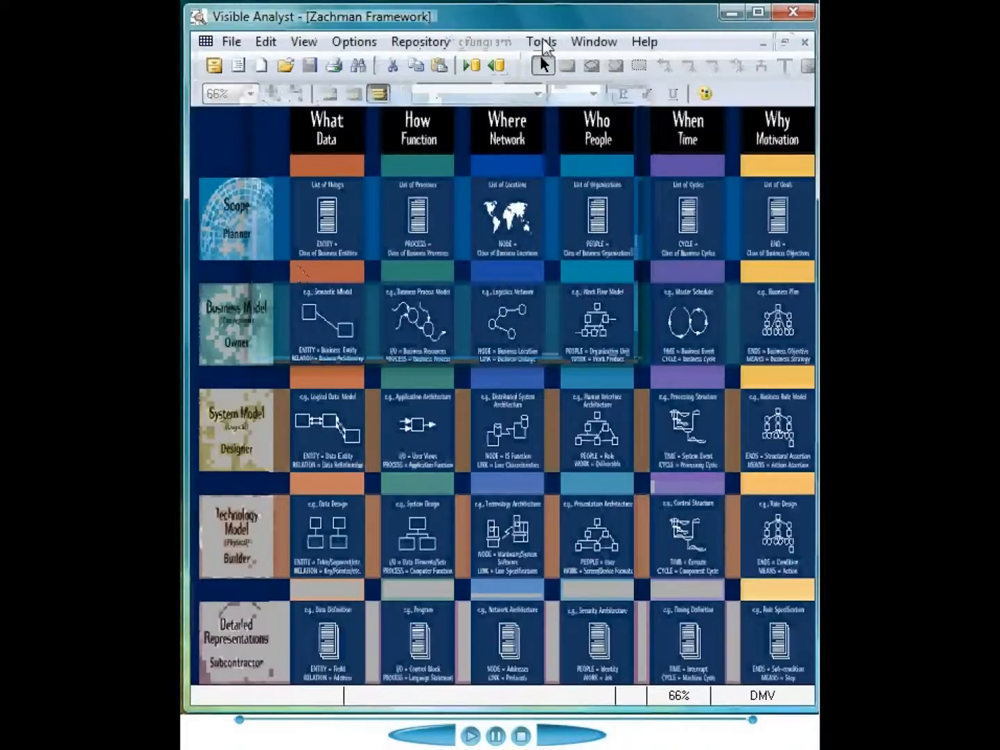
# Step: Use an Enterprise Copy update of Driving Schools to view the Student Driver entity's differences between DMV and DMV-ERD, and cancel the update
pyautogui.click(540, 43)
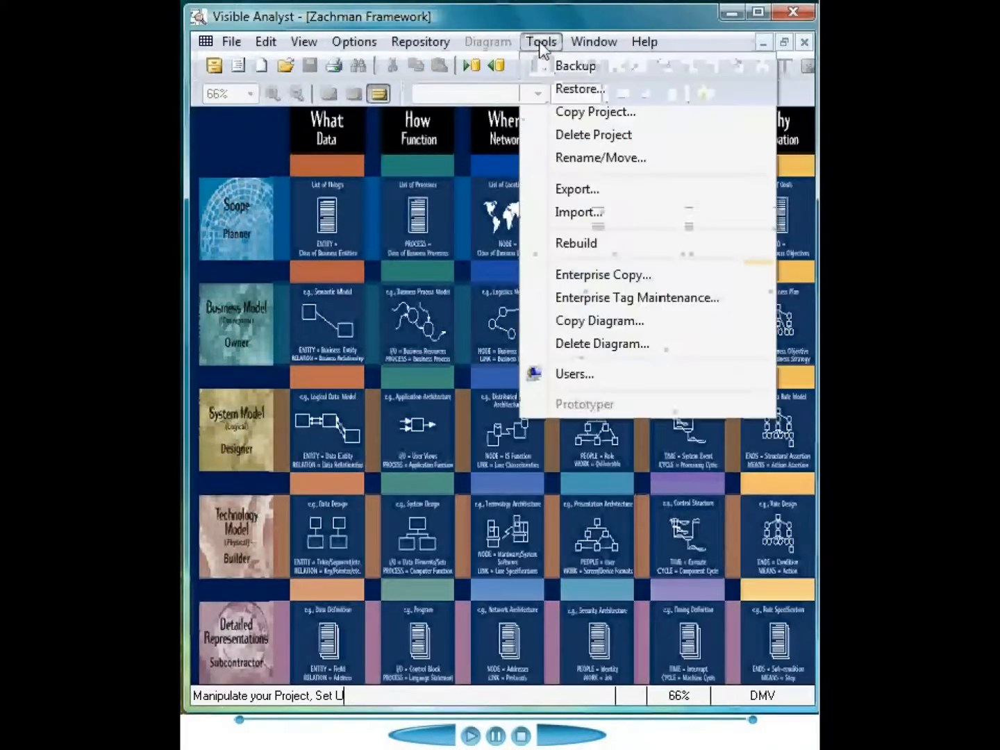
pyautogui.click(582, 276)
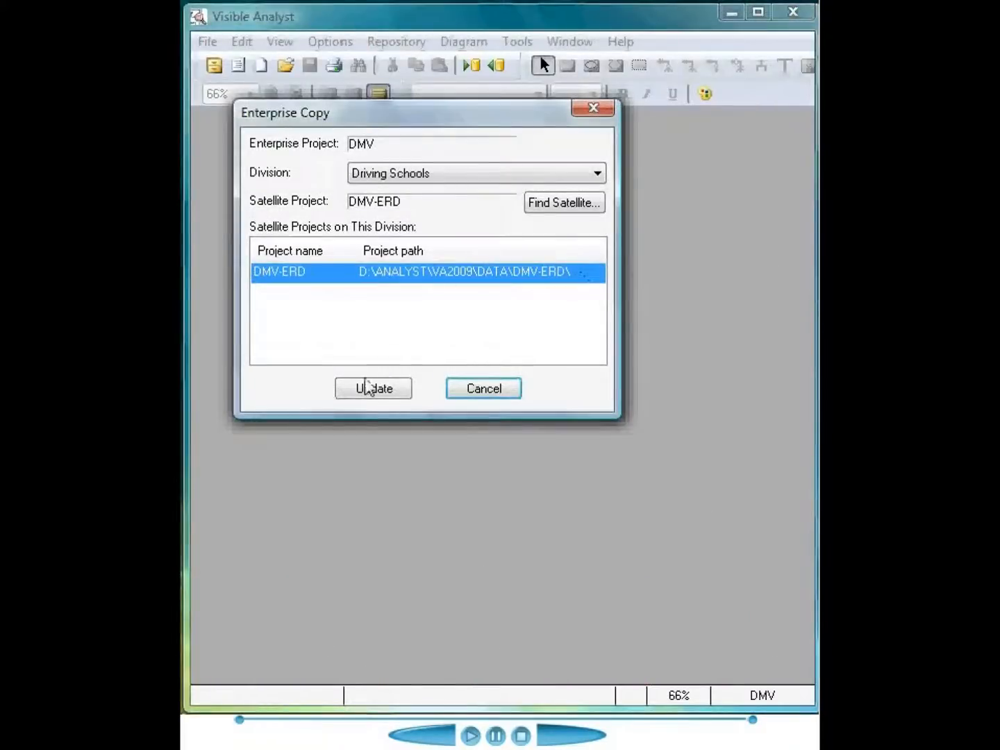
pyautogui.click(366, 391)
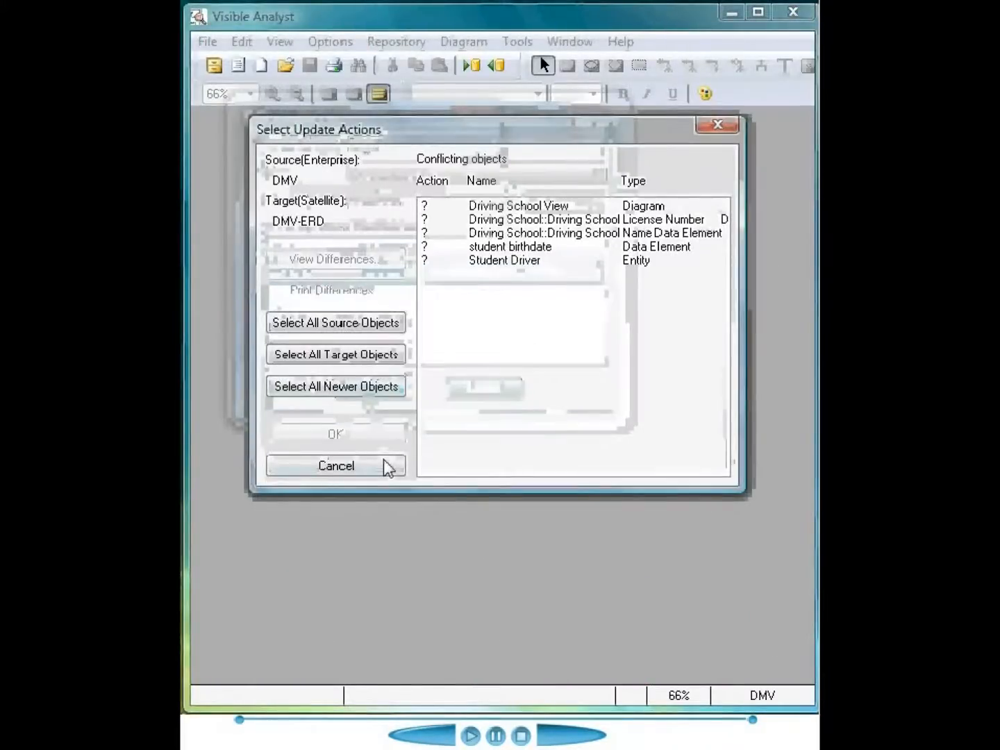
pyautogui.click(489, 263)
pyautogui.click(329, 260)
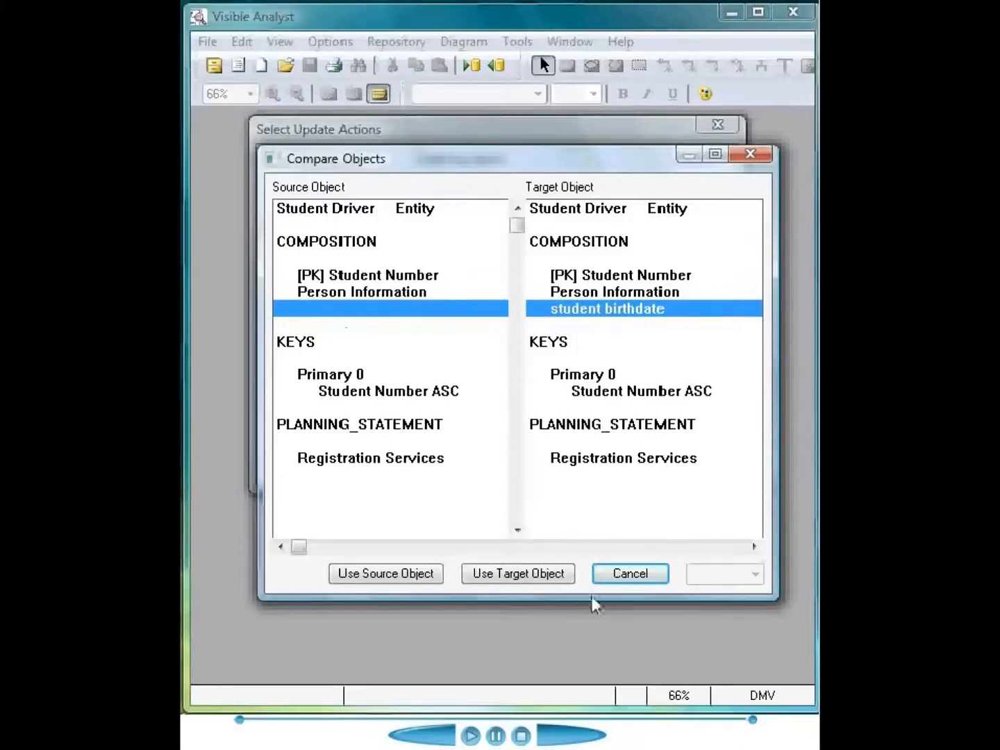
pyautogui.click(605, 577)
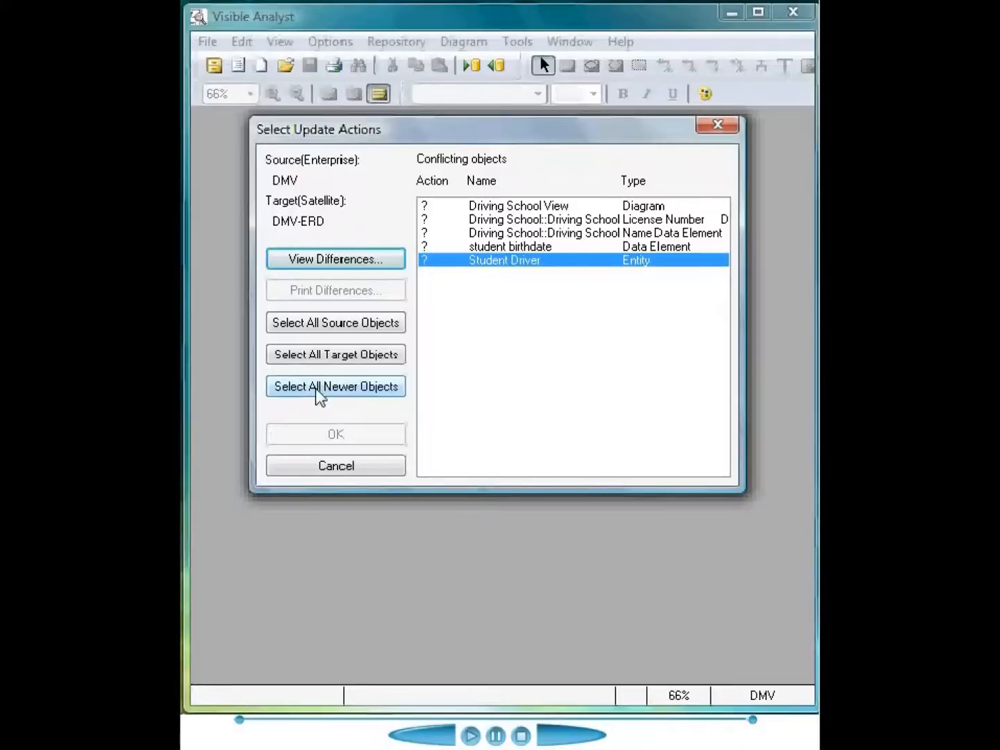
pyautogui.click(337, 466)
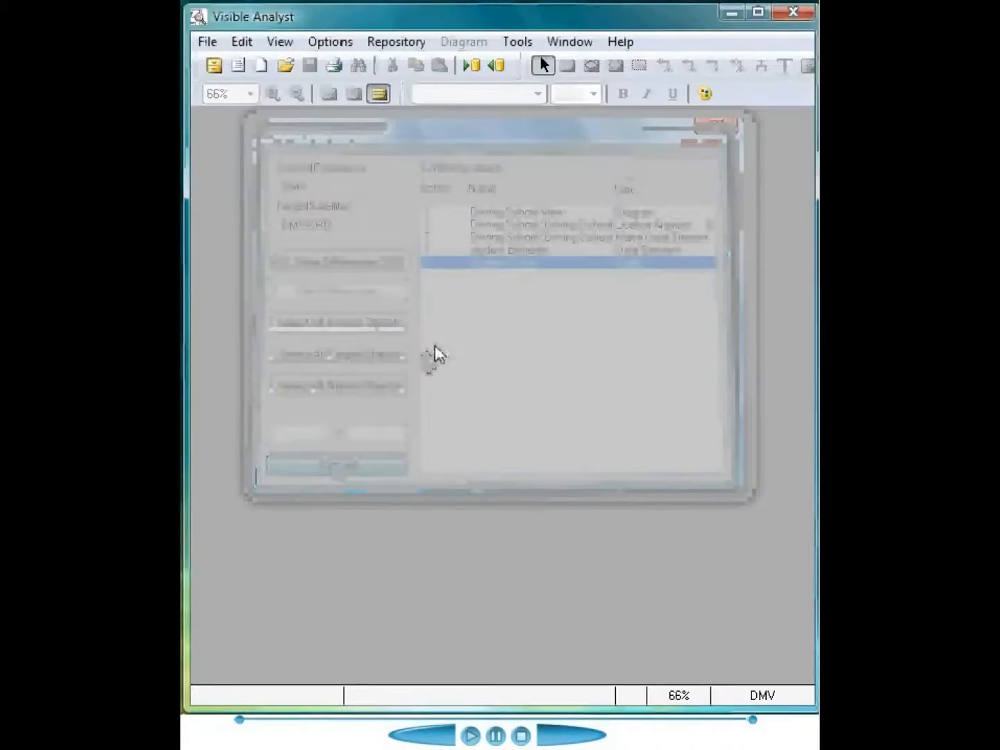